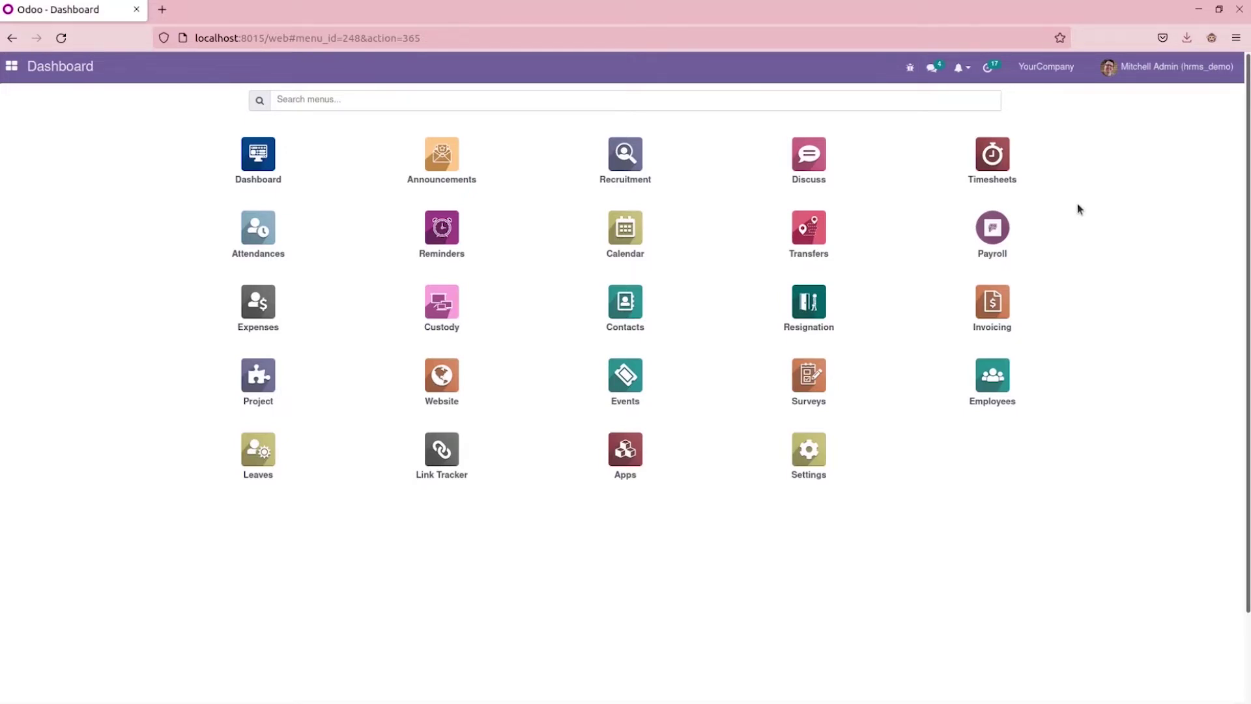
Search Apps for 'employee_his' to confirm Employee History is installed, then return to the home menu.
click(624, 455)
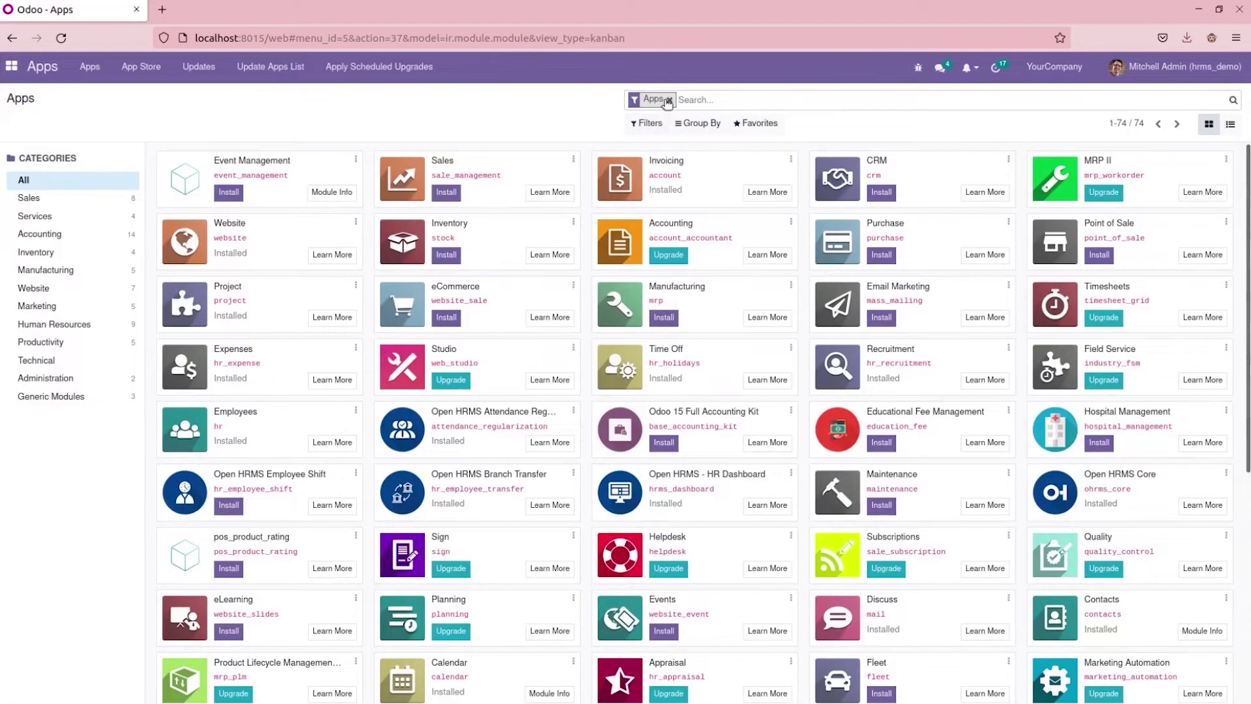
click(669, 100)
text(employ)
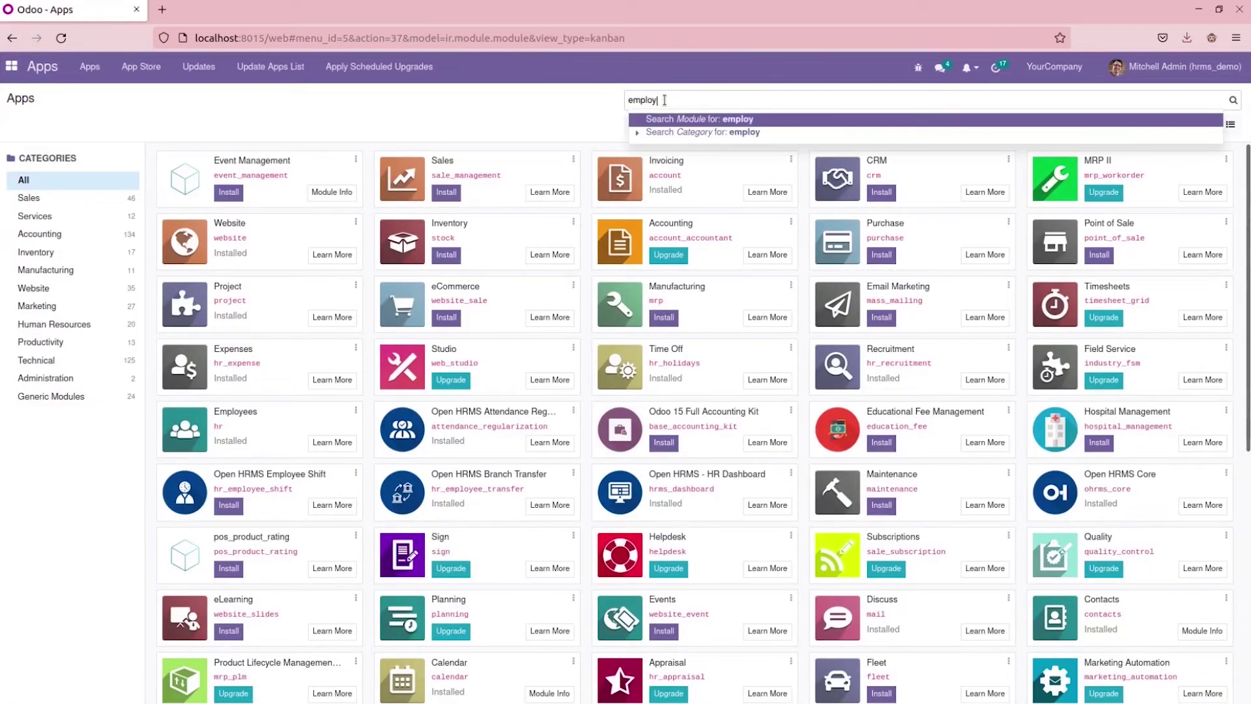
text(ee_his)
key(Return)
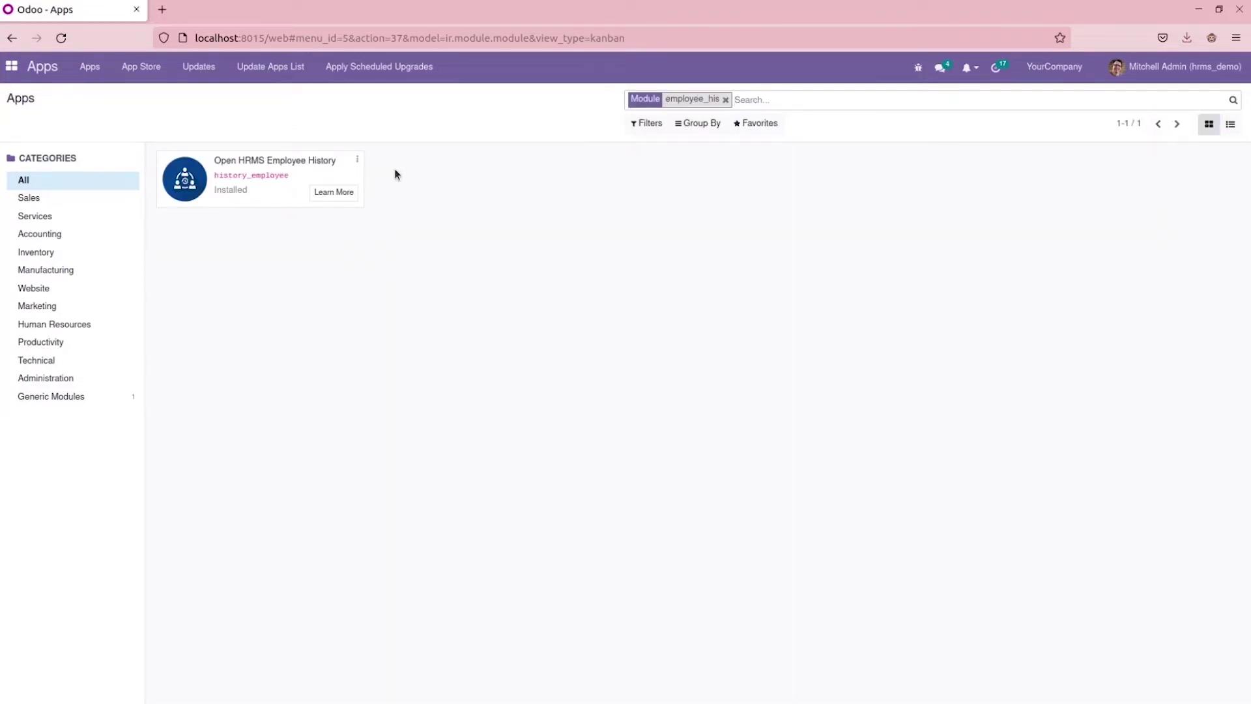
click(725, 99)
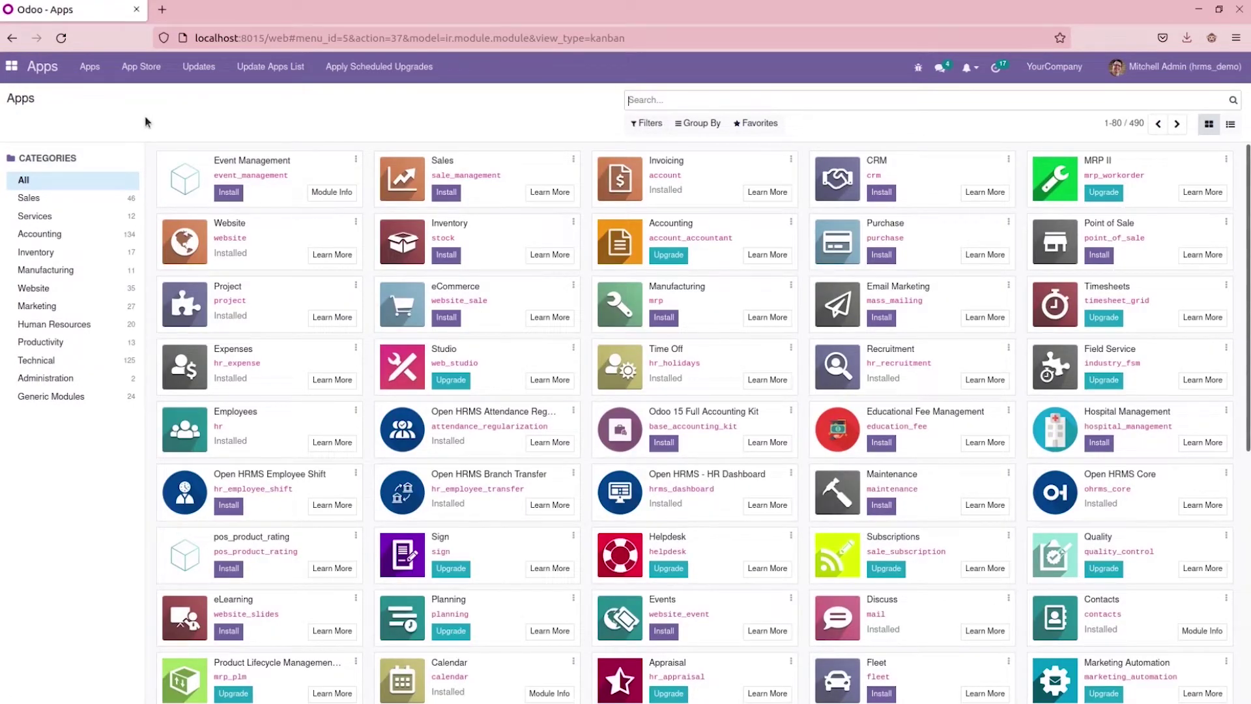
click(12, 67)
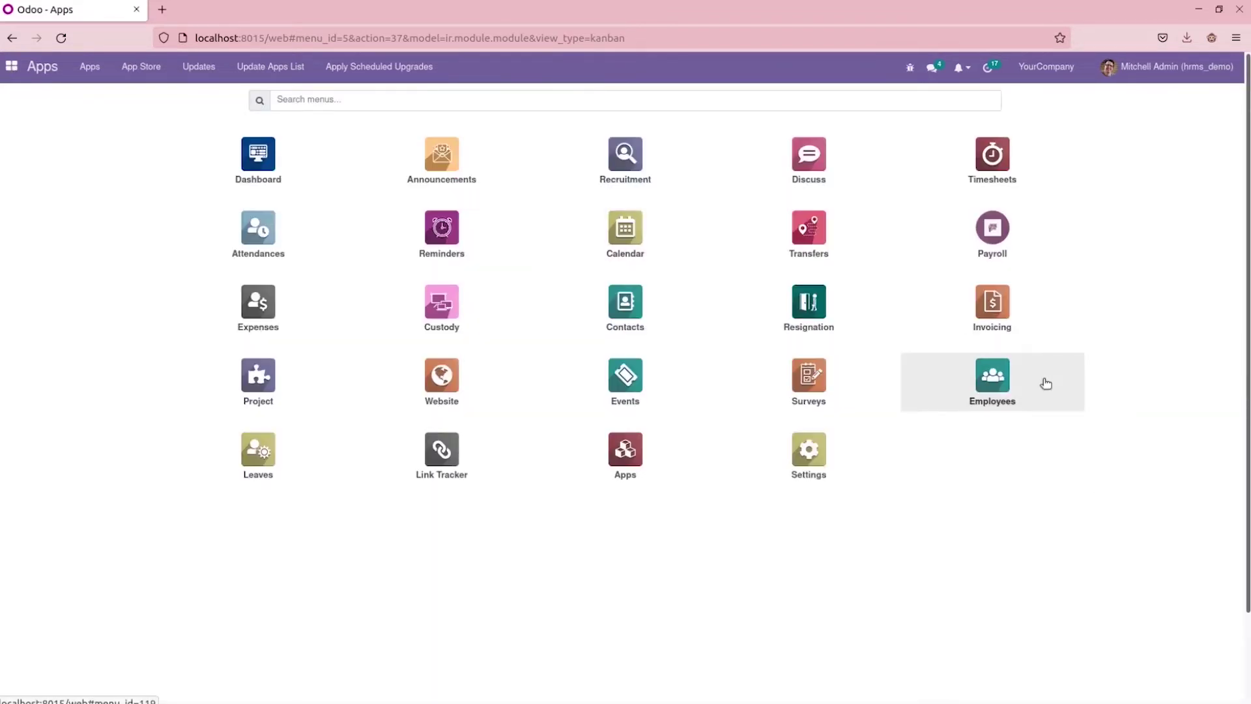
View Ajay's Employee History tab in Employees, then go back to the employee cards.
click(989, 385)
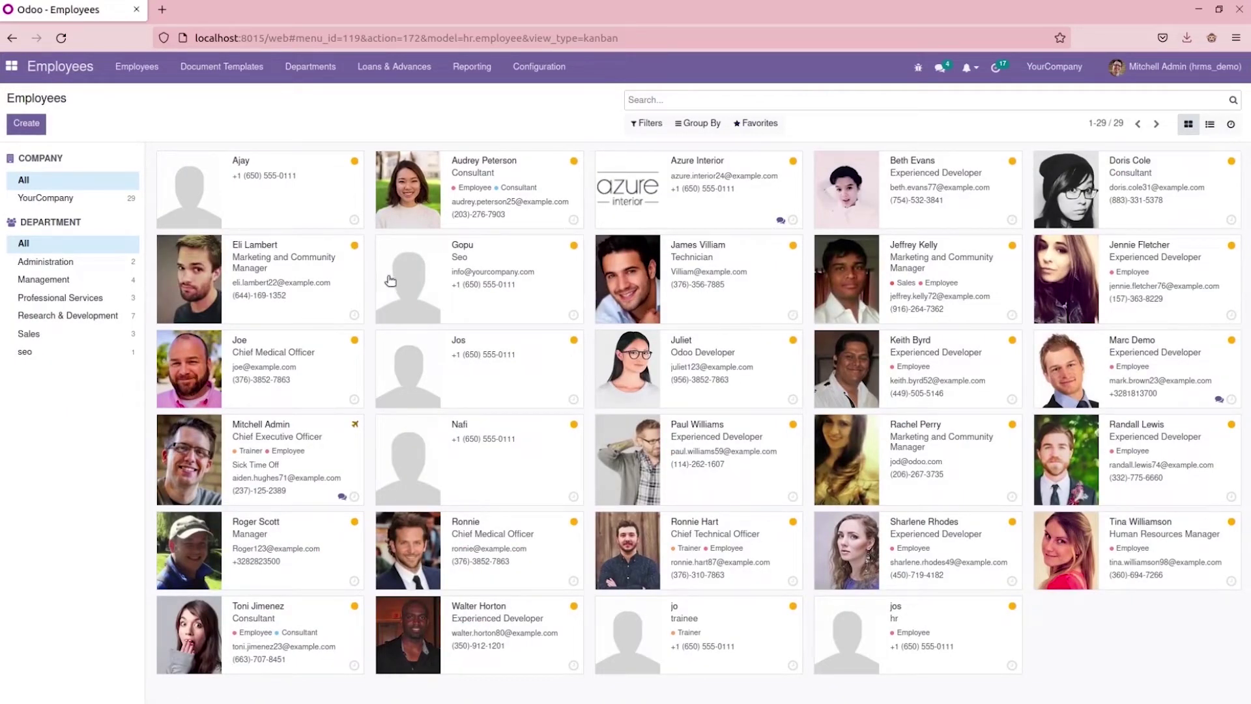
click(310, 213)
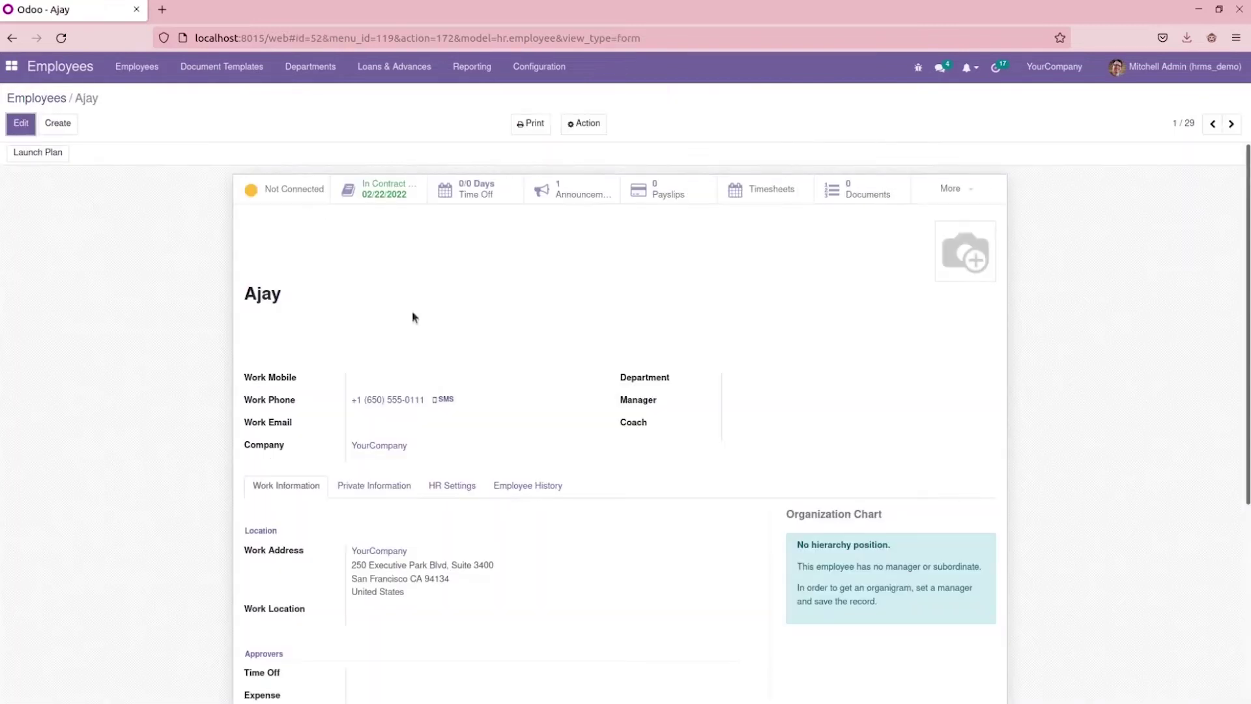
click(538, 487)
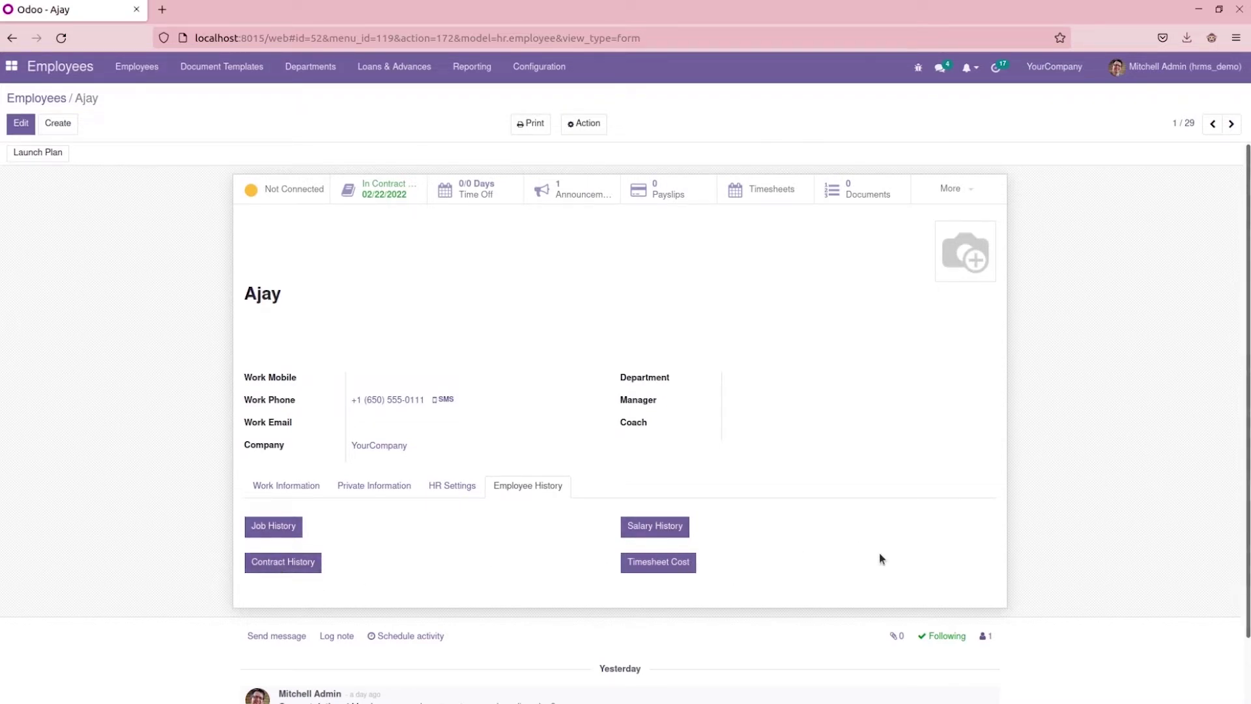
key(alt+Left)
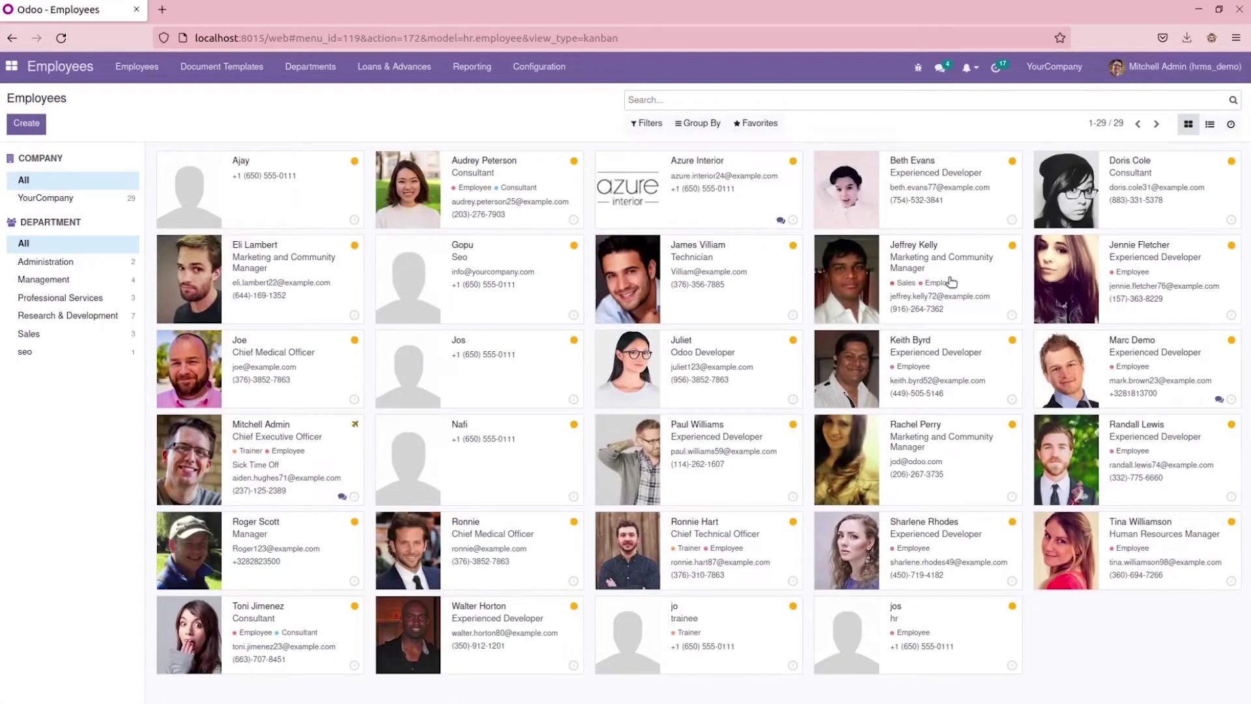
Change Jos's department to Research & Development, save, and view his department history.
click(524, 366)
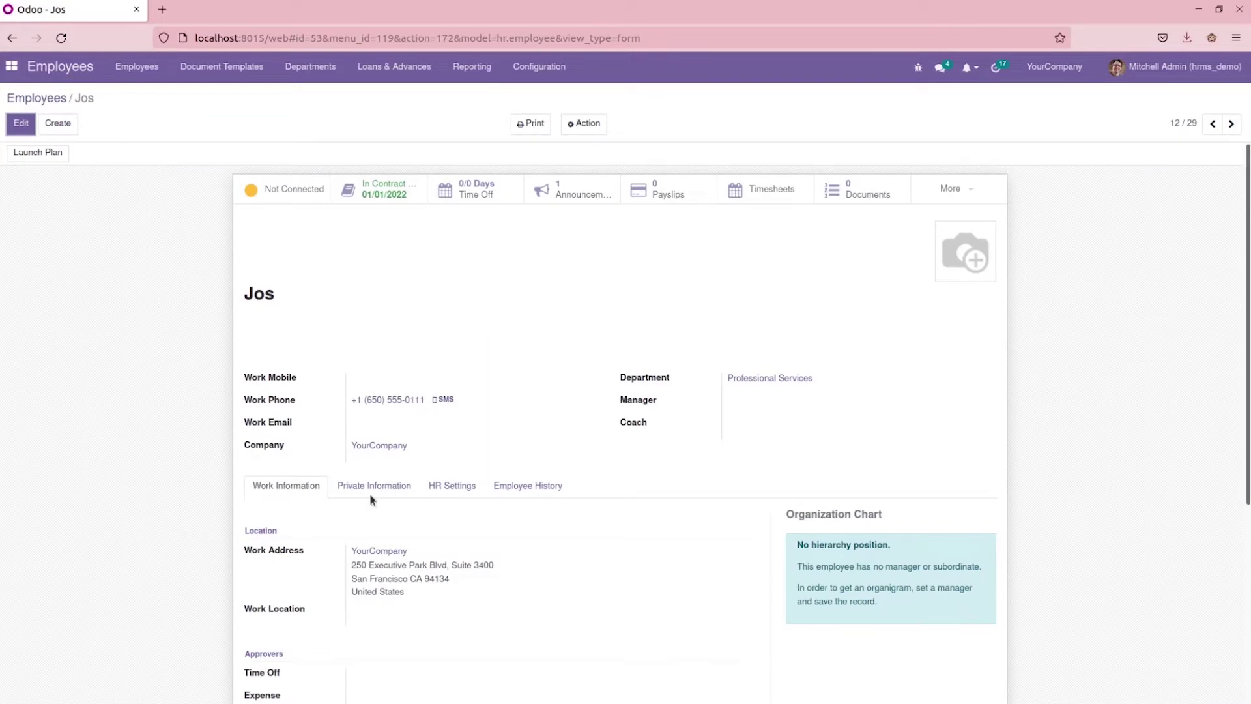
click(541, 492)
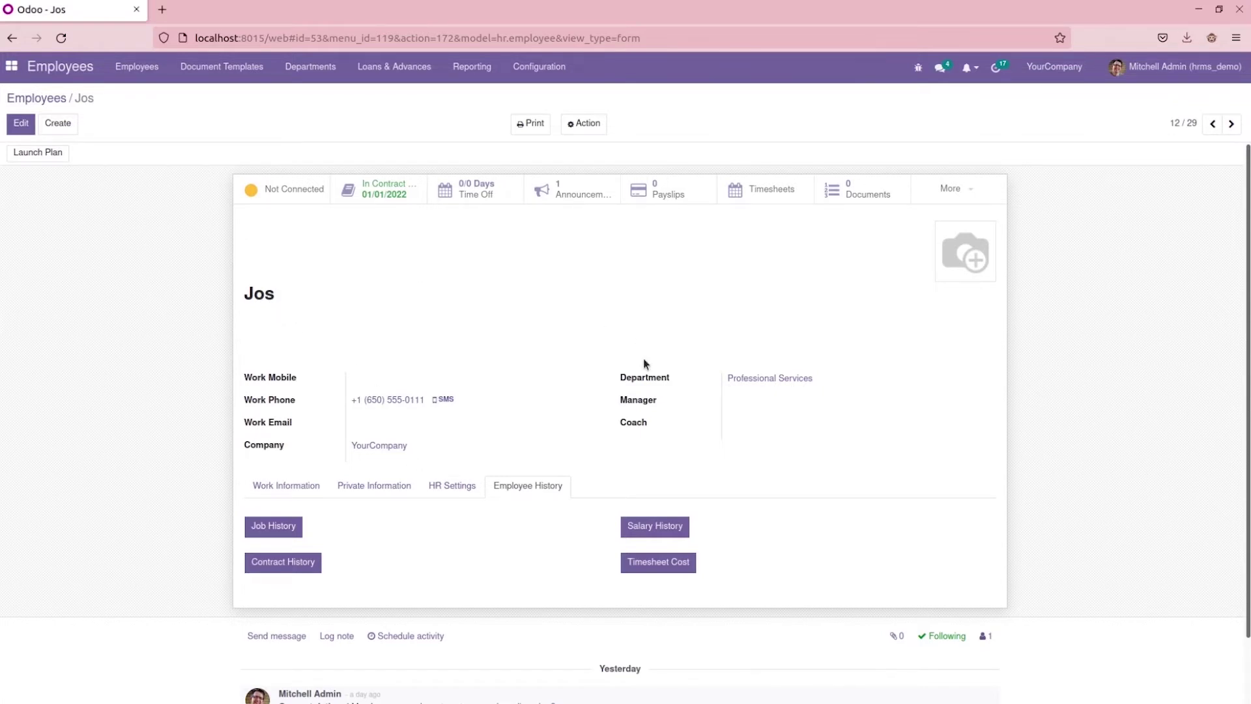
click(21, 122)
click(888, 323)
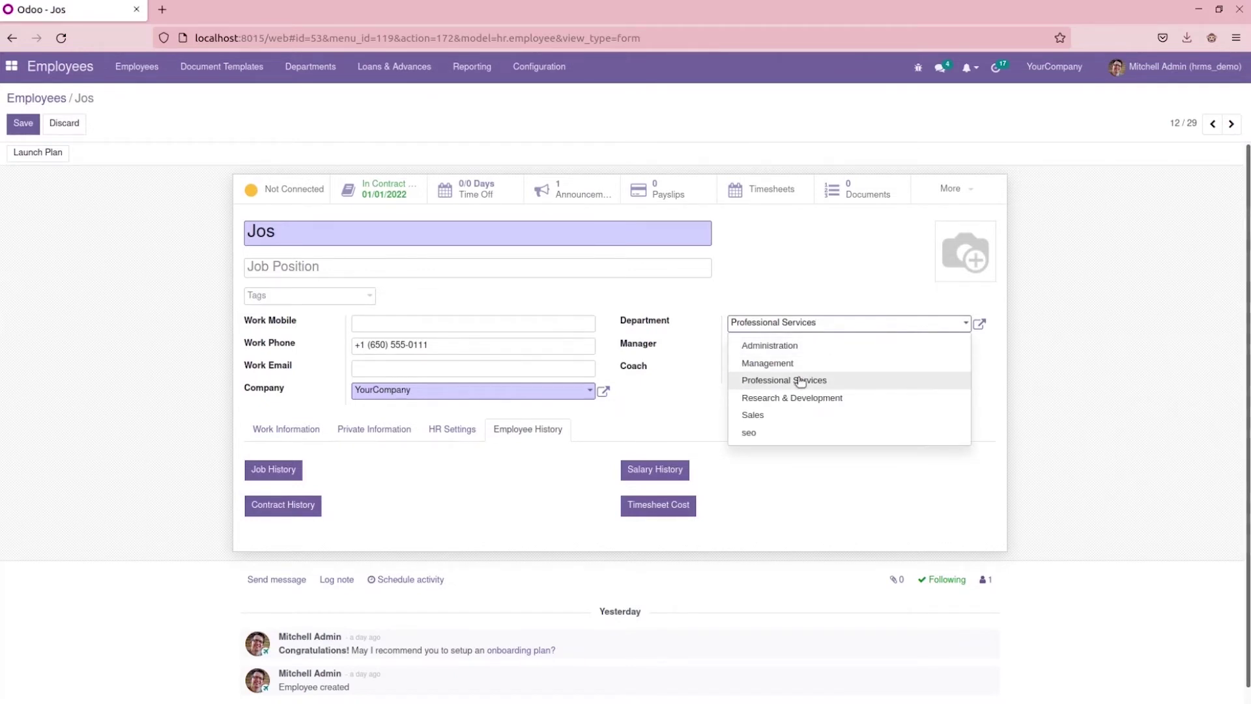
click(792, 396)
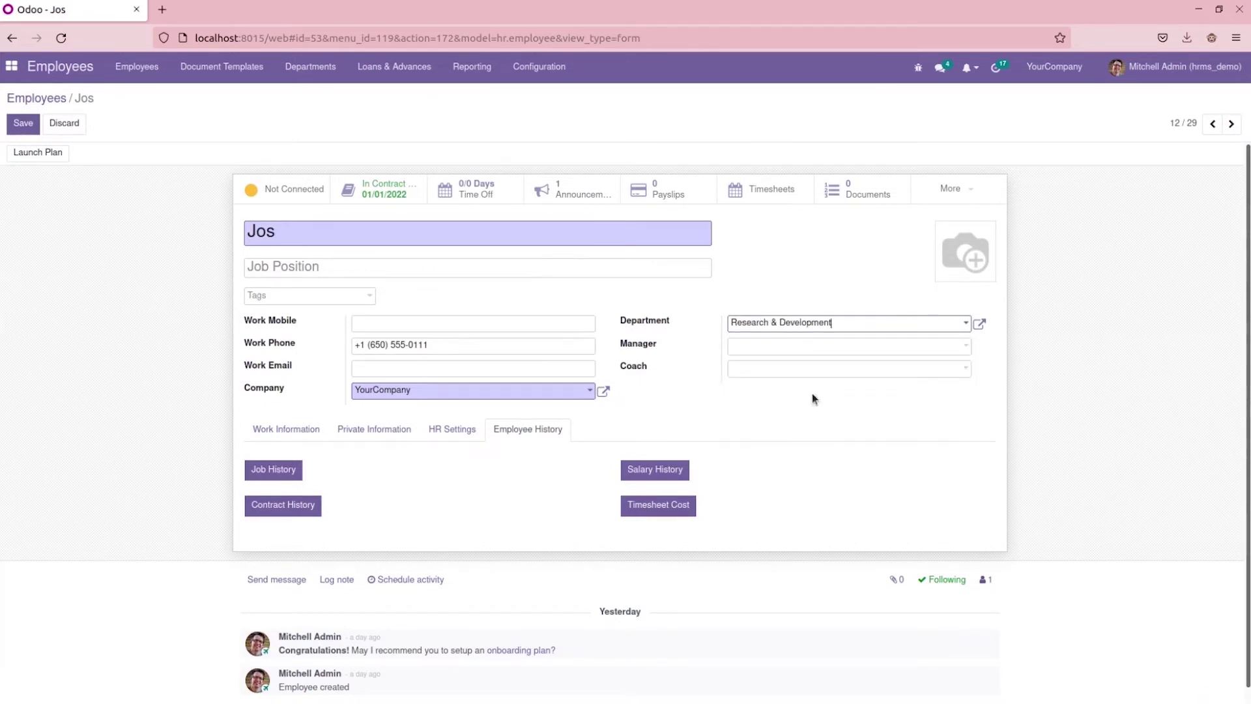
click(21, 125)
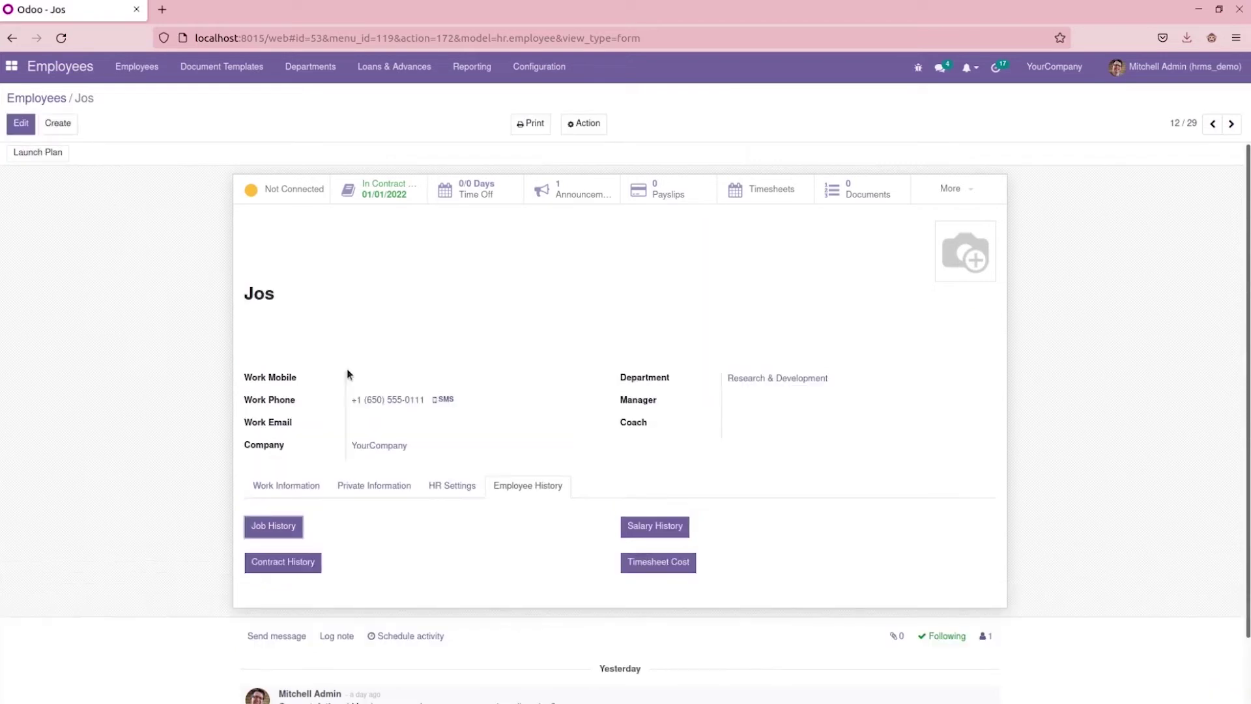
click(273, 526)
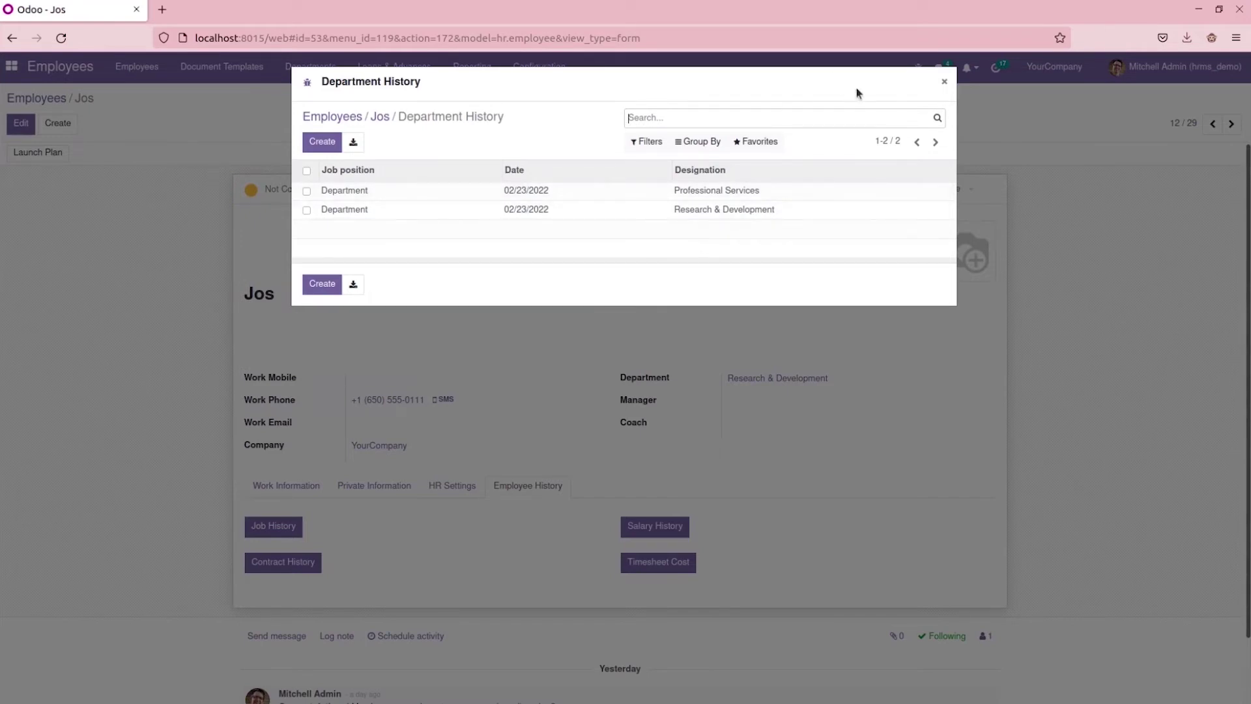
click(943, 82)
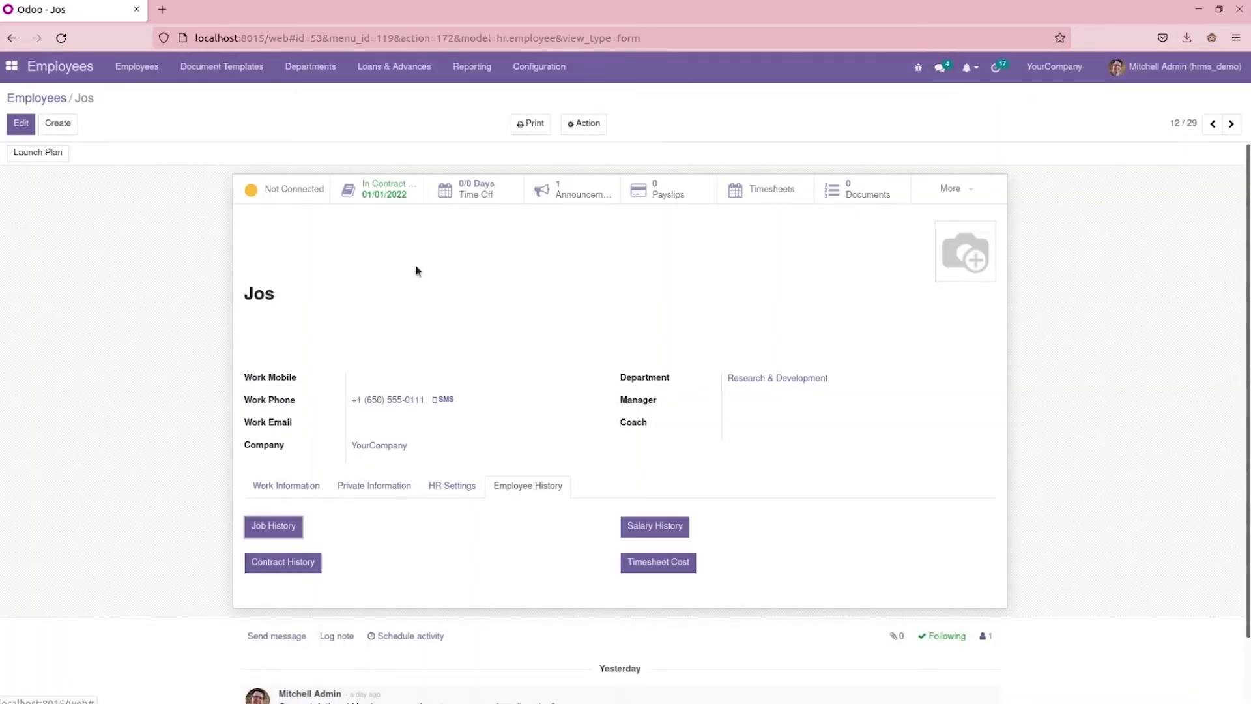
Set Jos's running contract to the Marketing Executive salary structure.
click(374, 194)
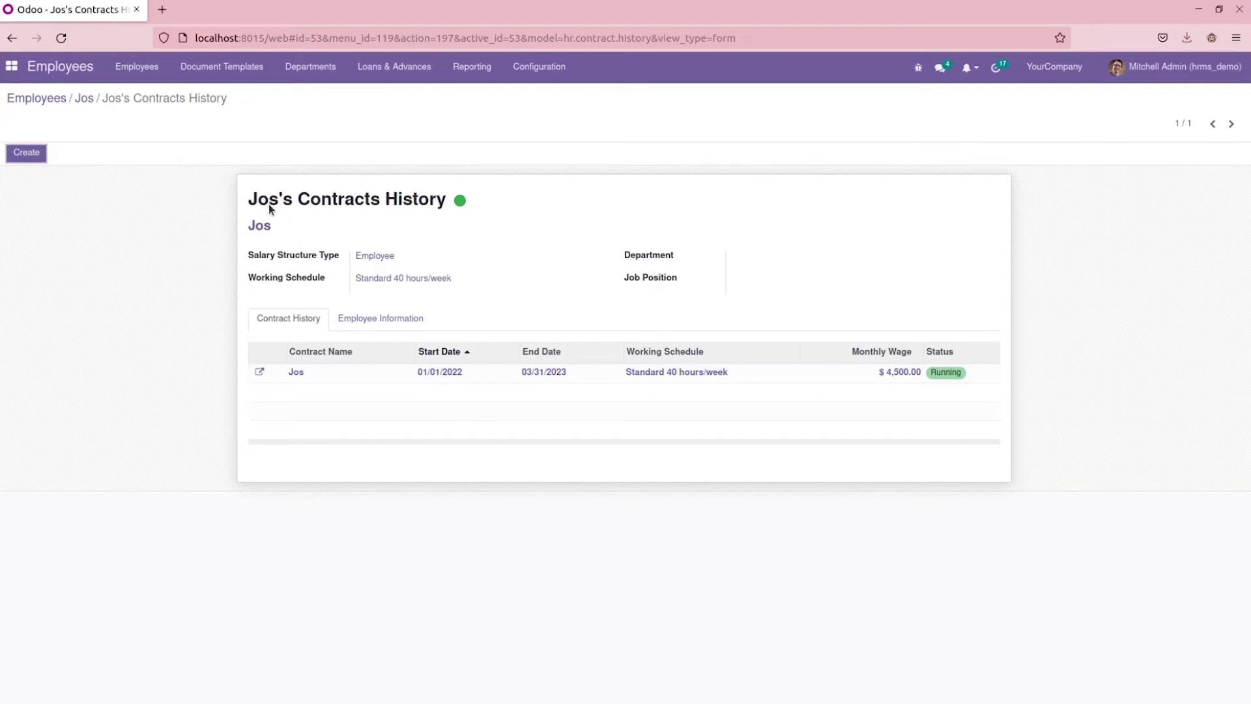
click(260, 372)
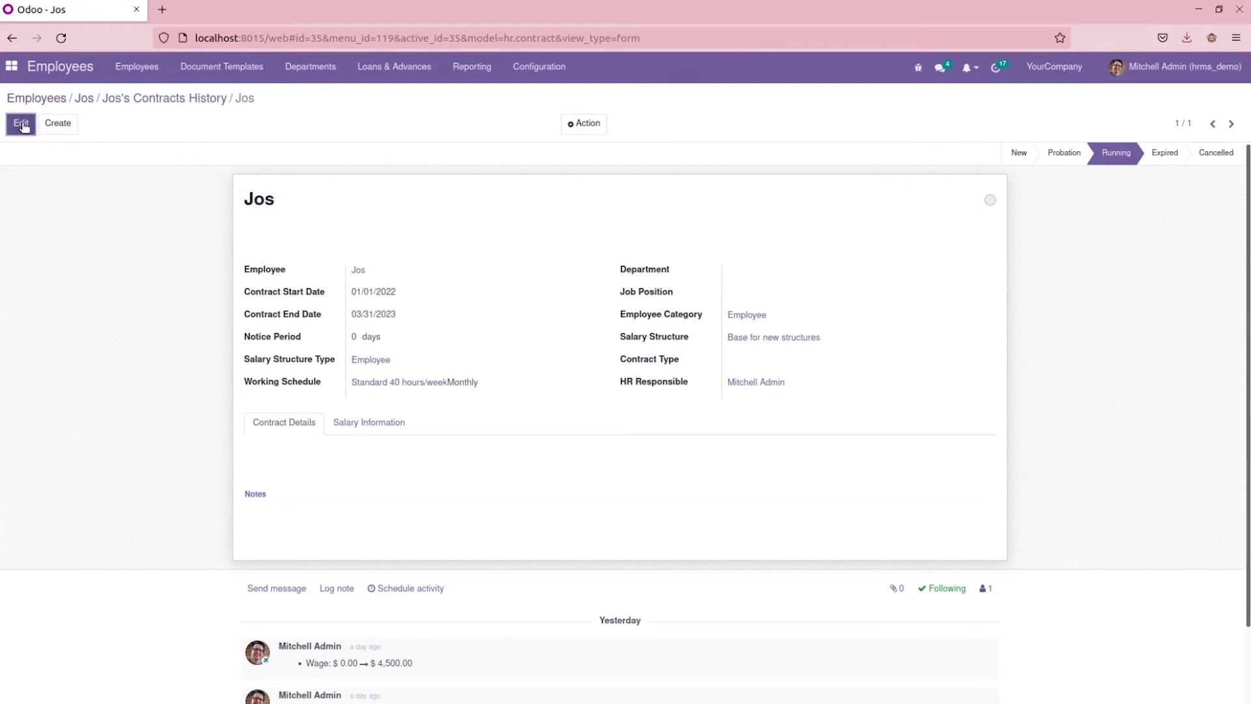
click(22, 123)
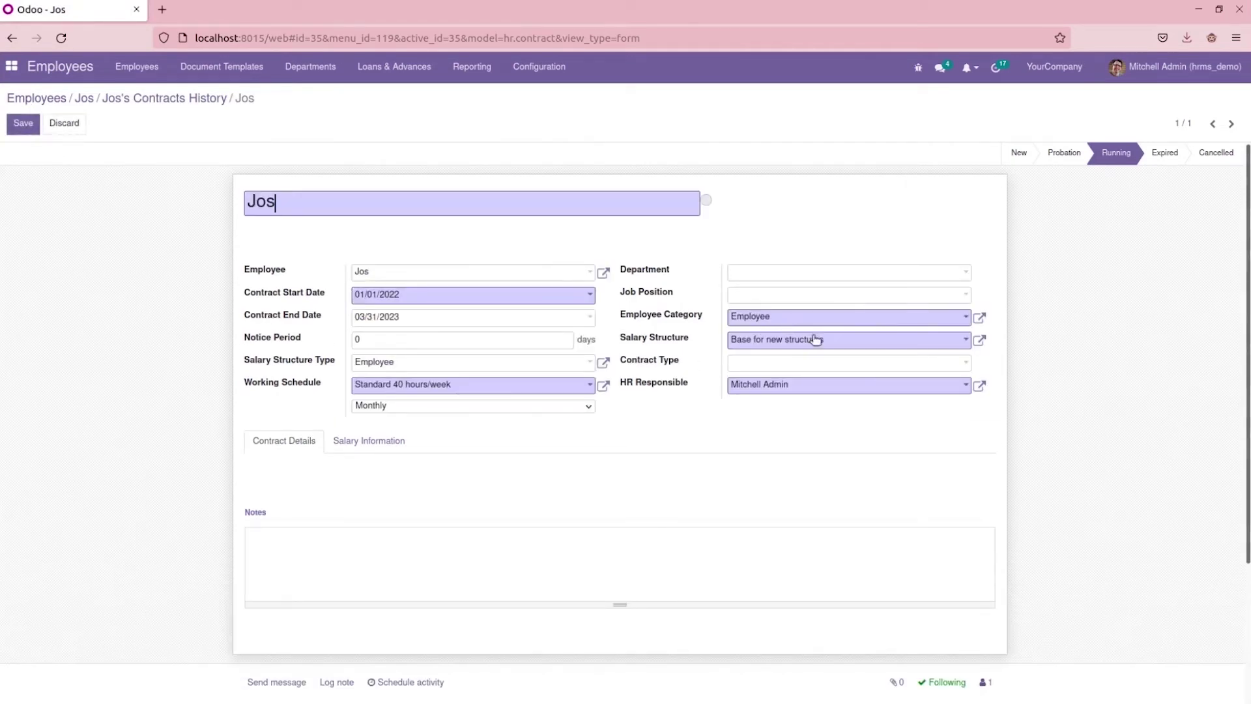
click(792, 339)
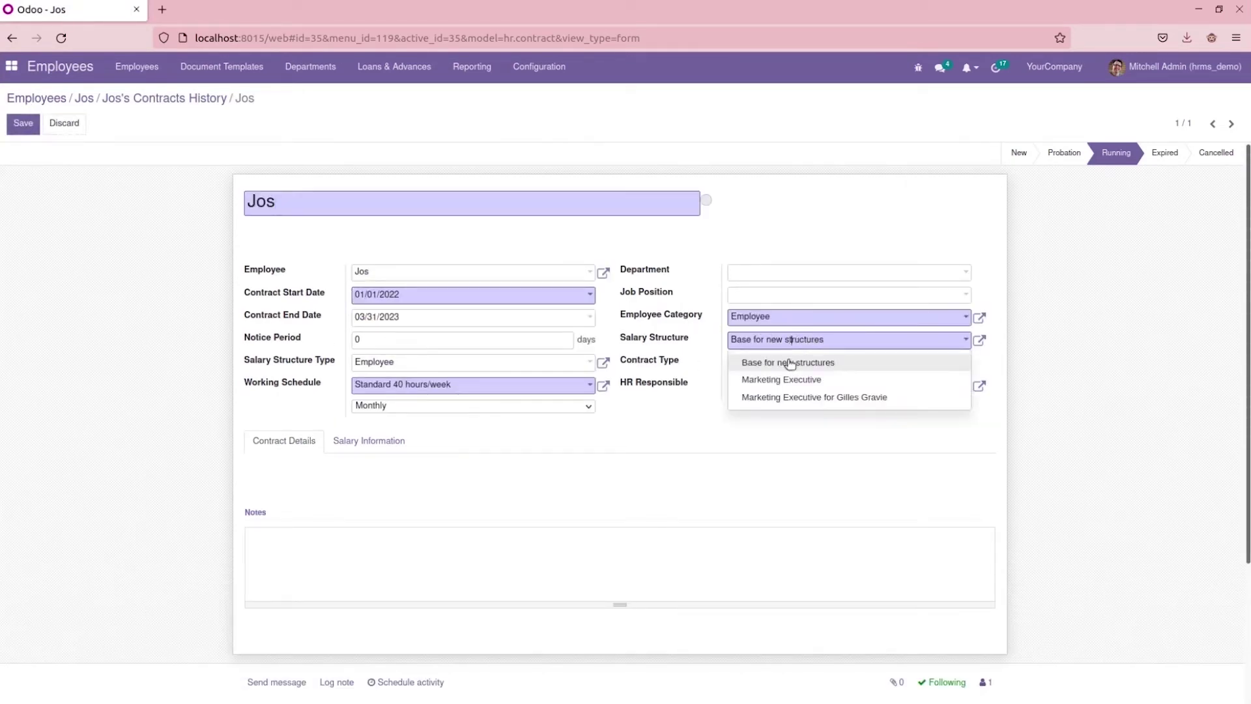
click(780, 379)
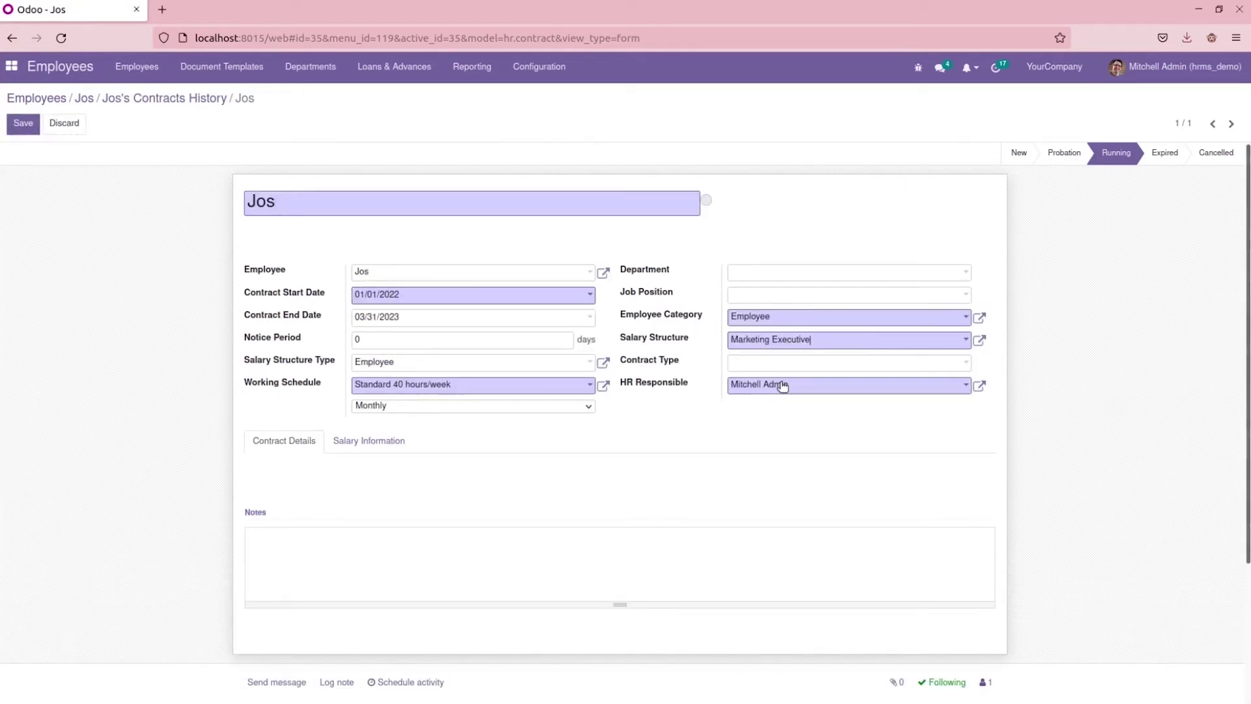
Replace the $4,500.00 wage with 5000, save the contract and go back.
click(368, 440)
drag(407, 500, 354, 502)
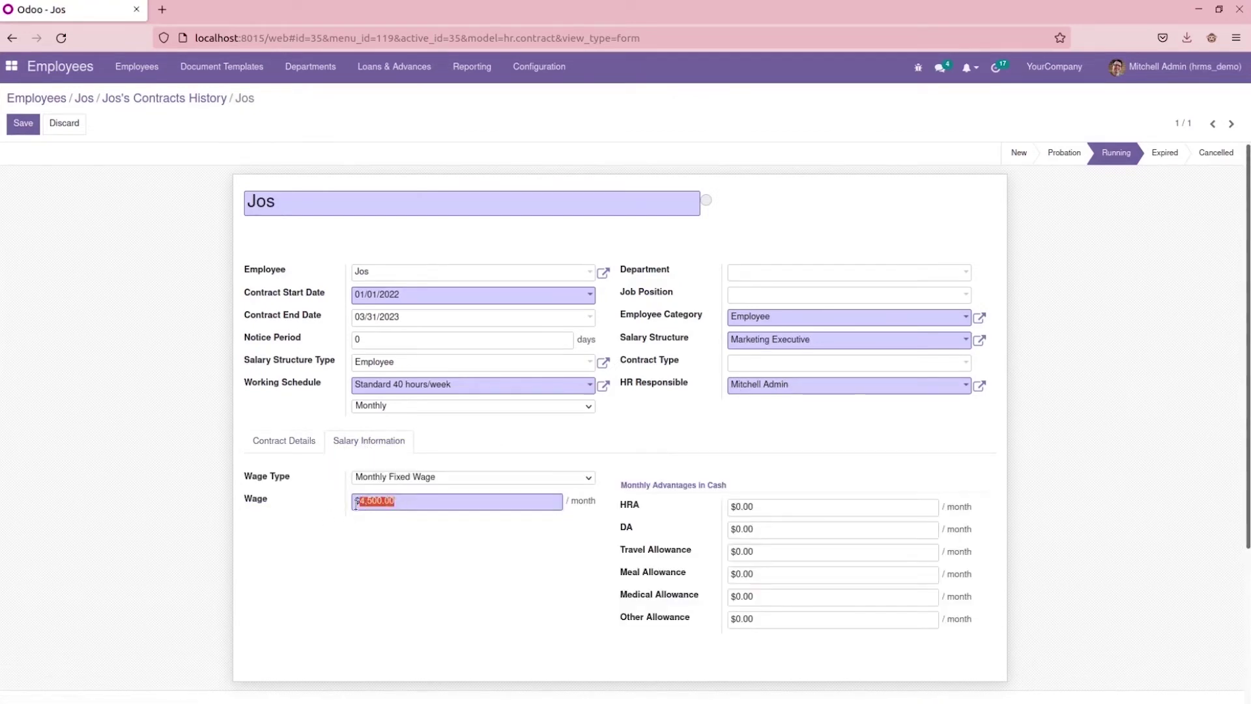
key(BackSpace)
text(5000)
click(22, 122)
click(164, 98)
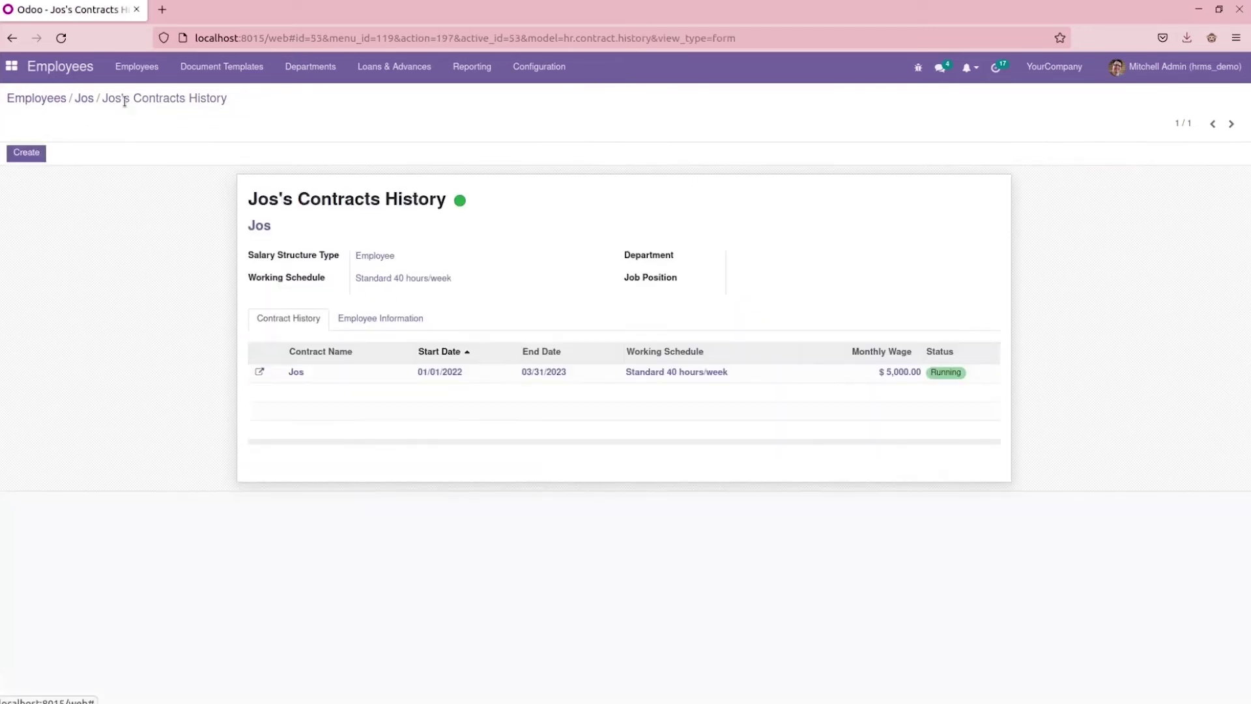
Review Jos's salary history showing 5000.0, then bring up his contract history log.
click(84, 98)
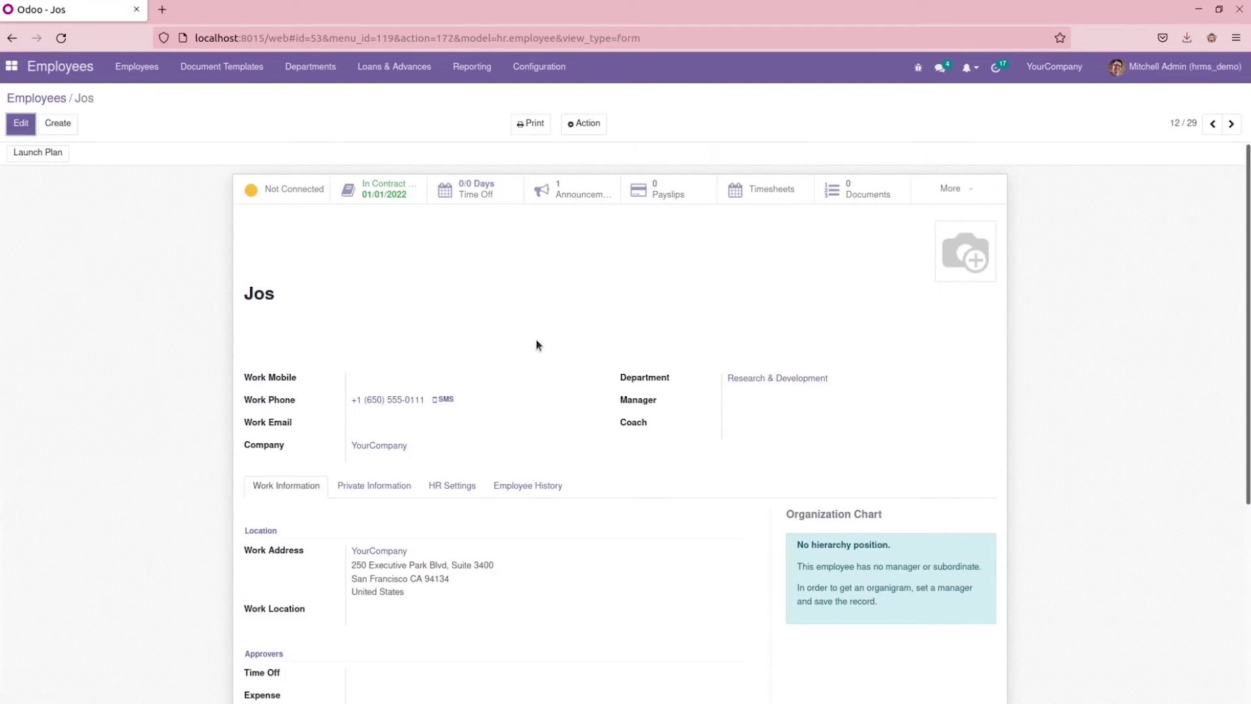
click(527, 486)
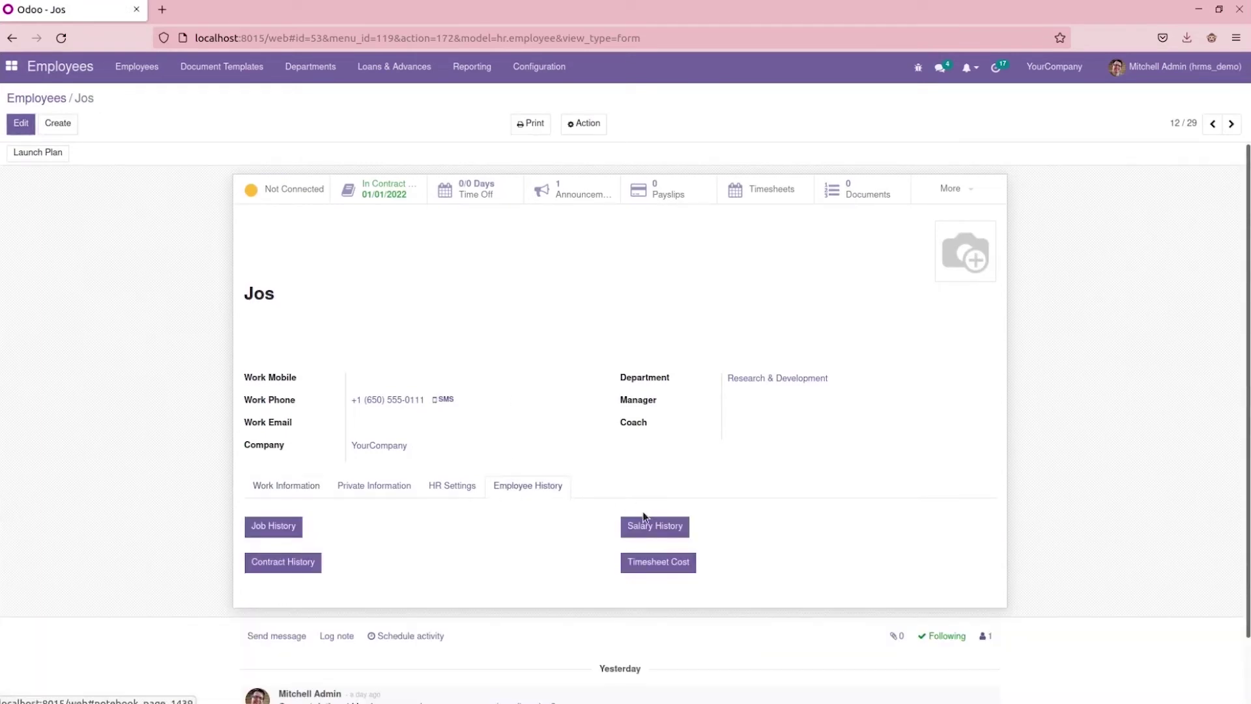
click(651, 528)
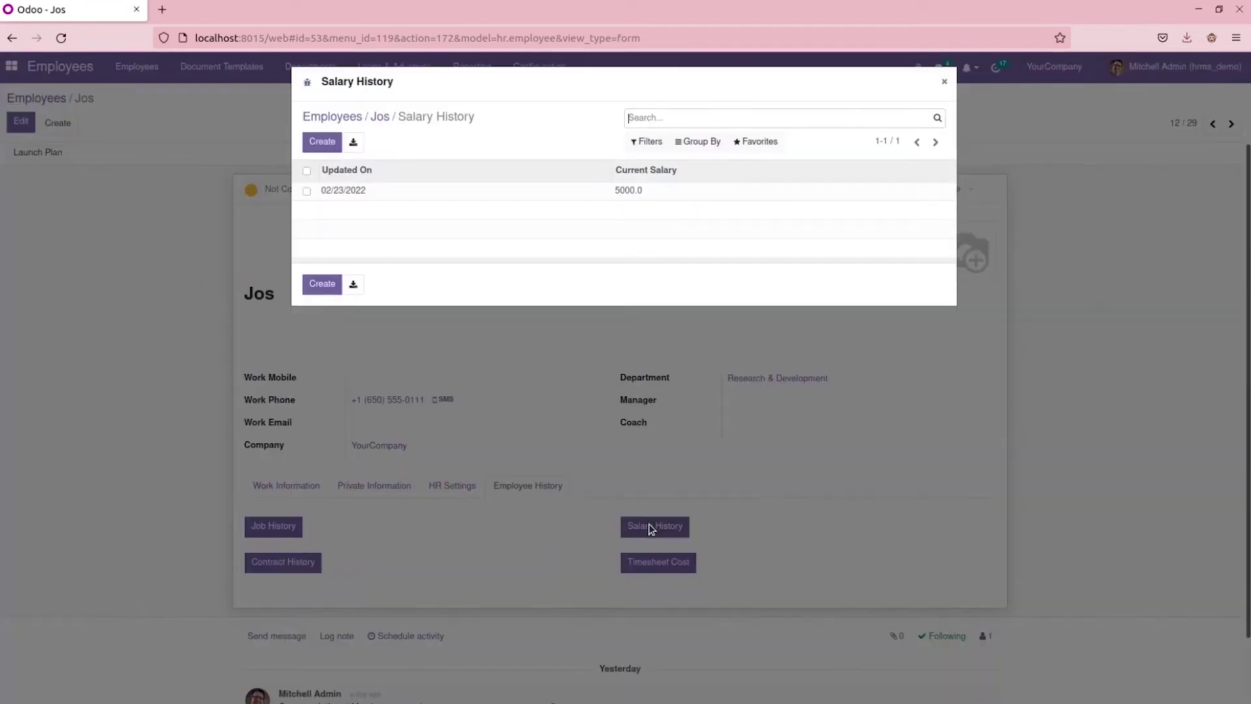
click(945, 81)
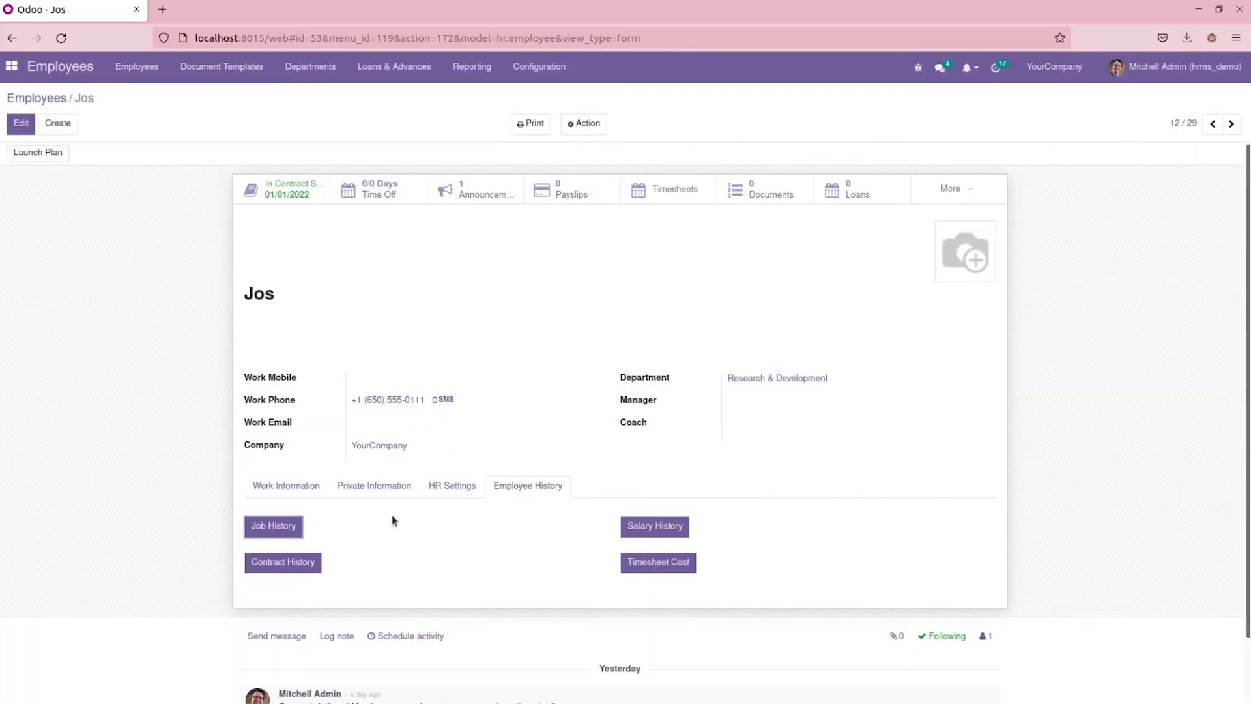
click(284, 561)
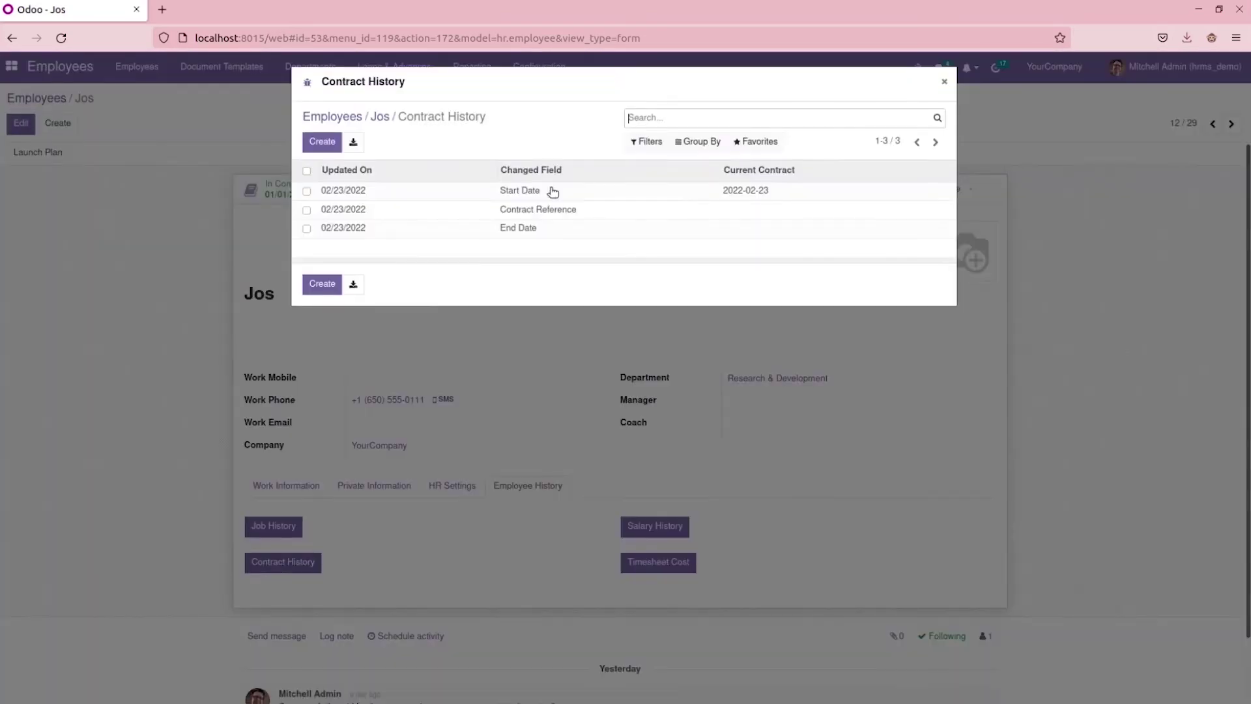
Set Jos's timesheet cost to 10 per hour and save the record.
click(944, 82)
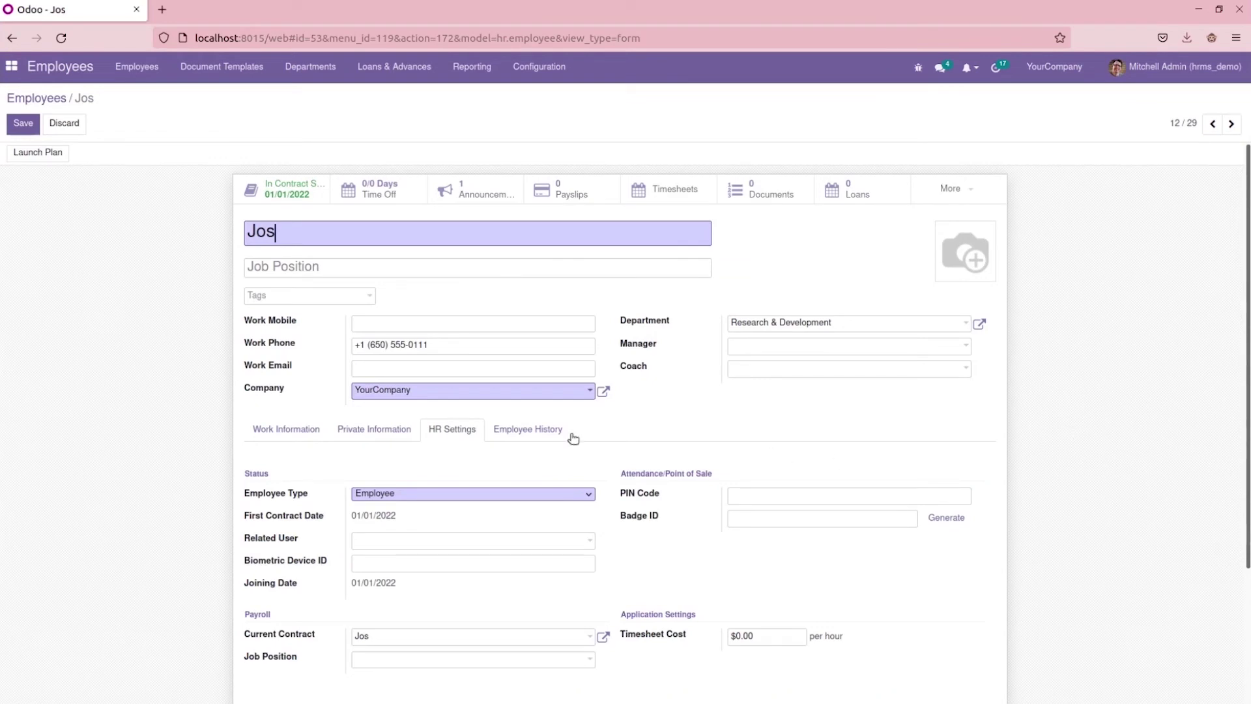
click(762, 636)
double_click(743, 636)
text(10)
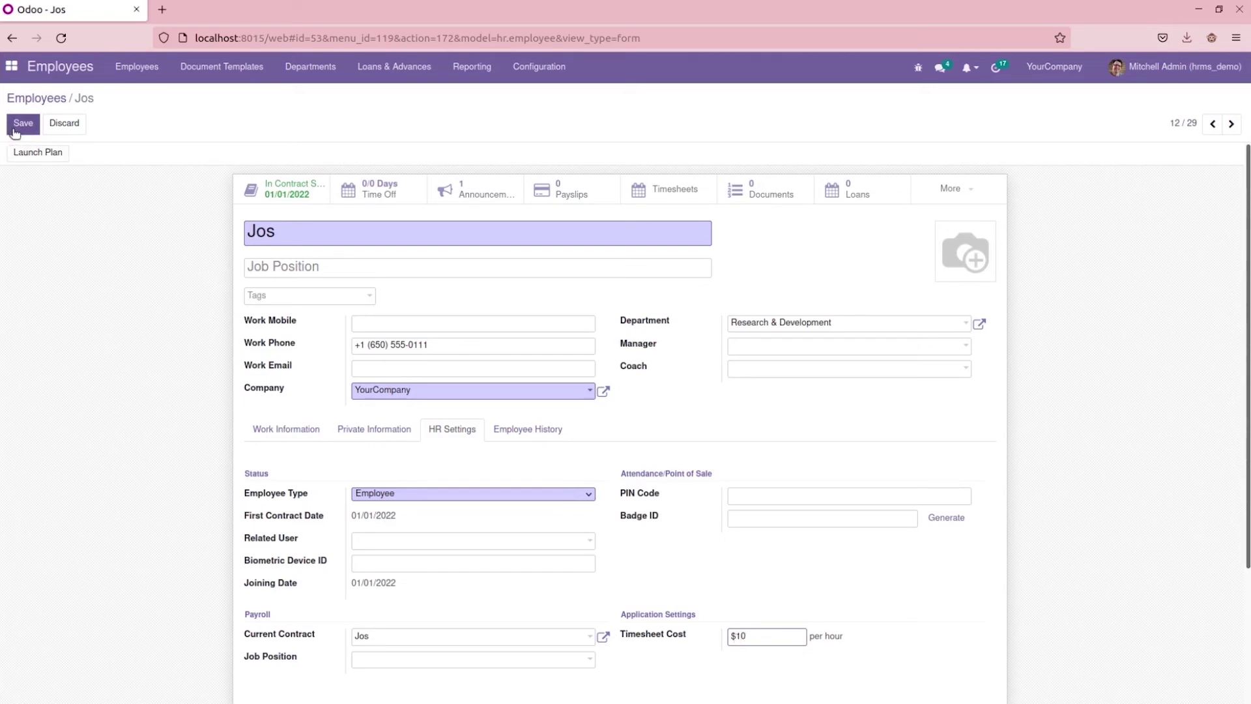
click(23, 124)
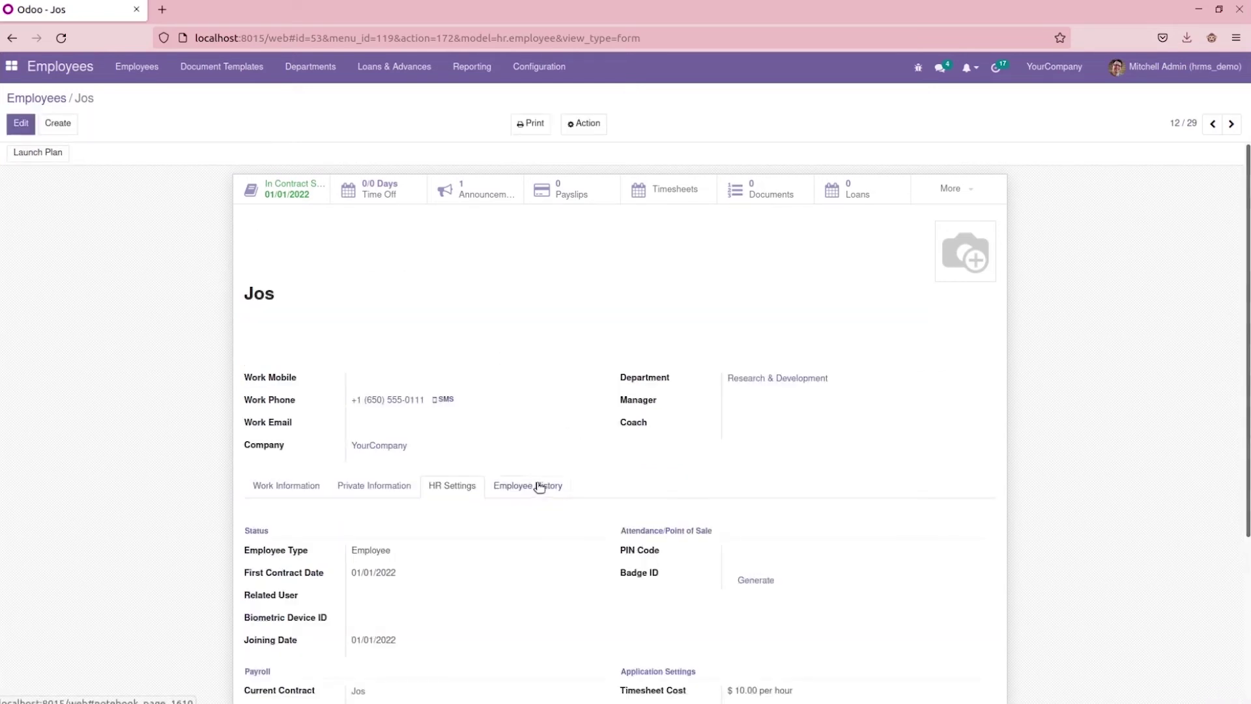
click(541, 487)
View the timesheet cost log showing 10.0, then close it.
click(658, 561)
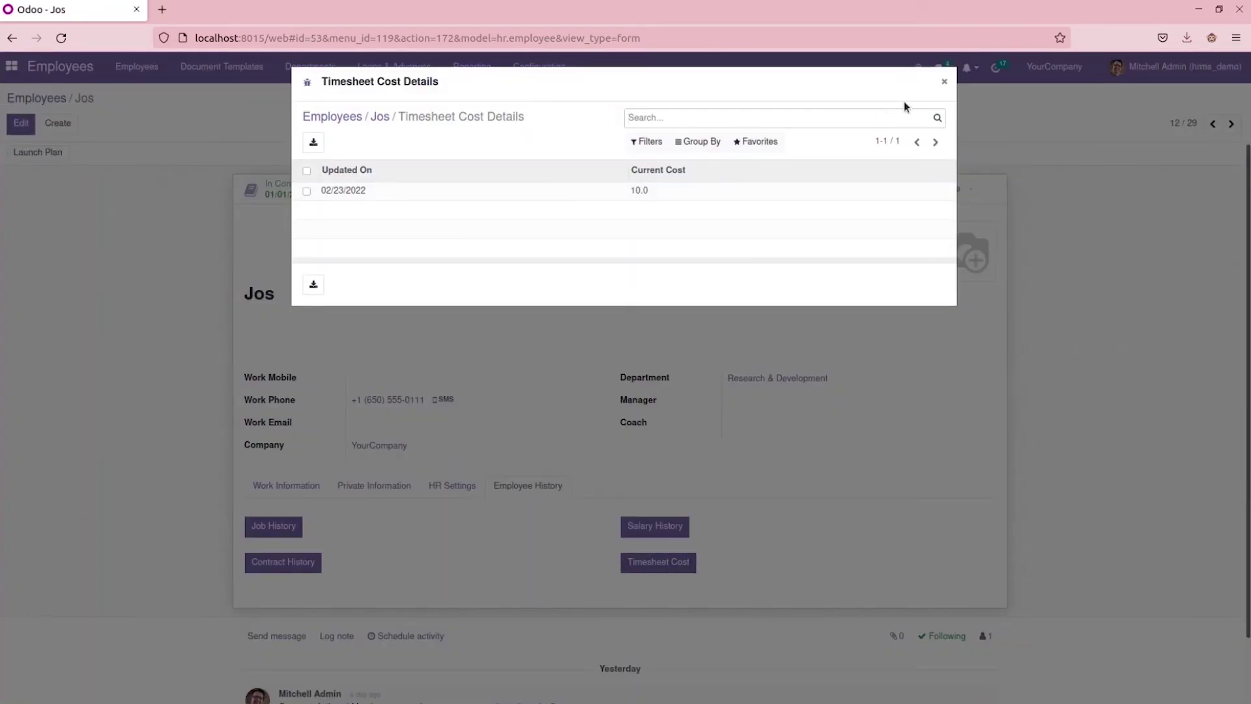
click(944, 81)
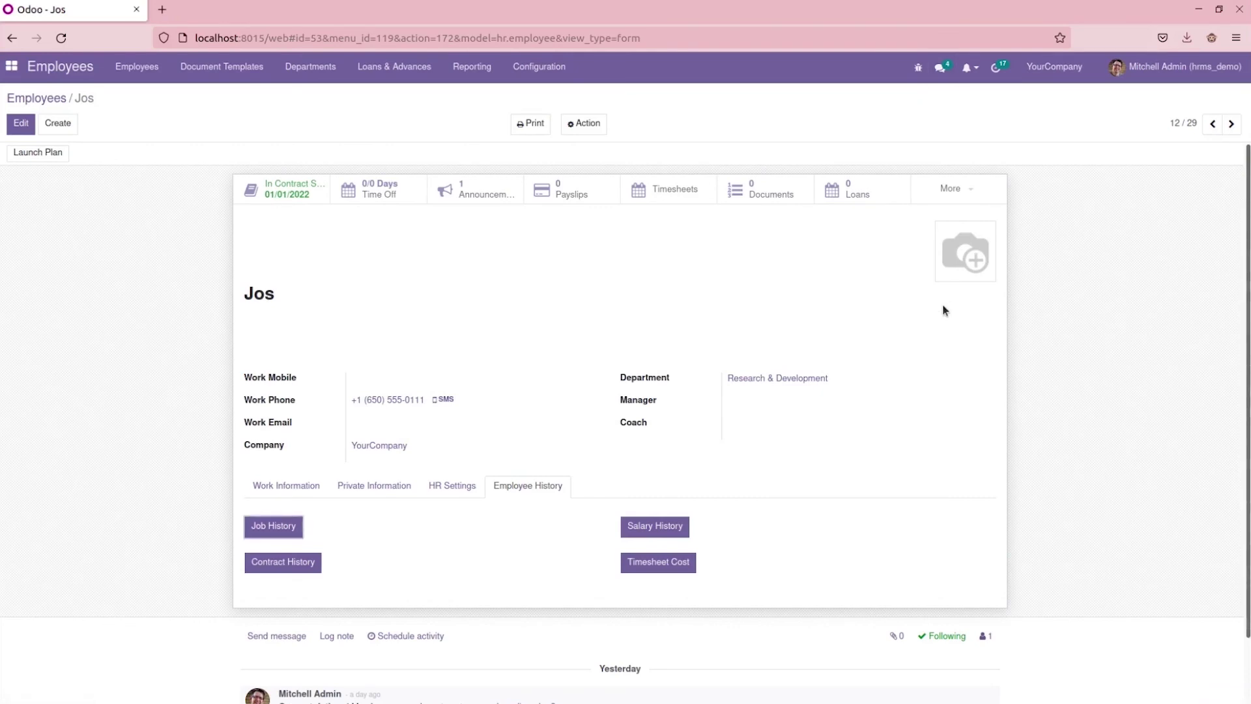